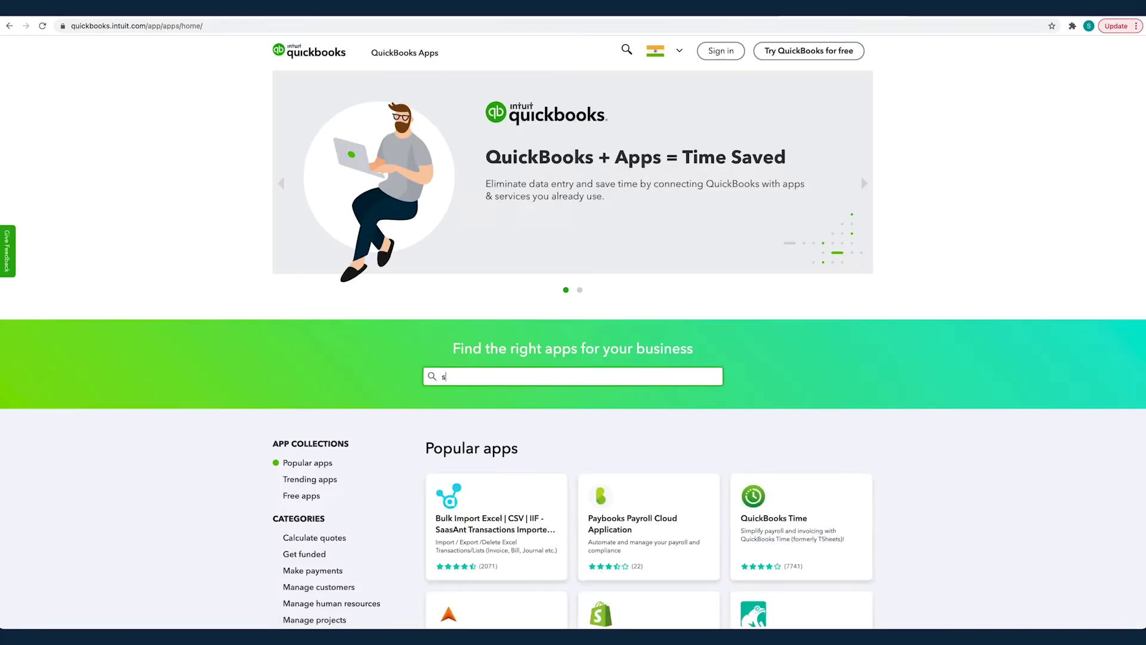
pyautogui.write('aasant transaction')
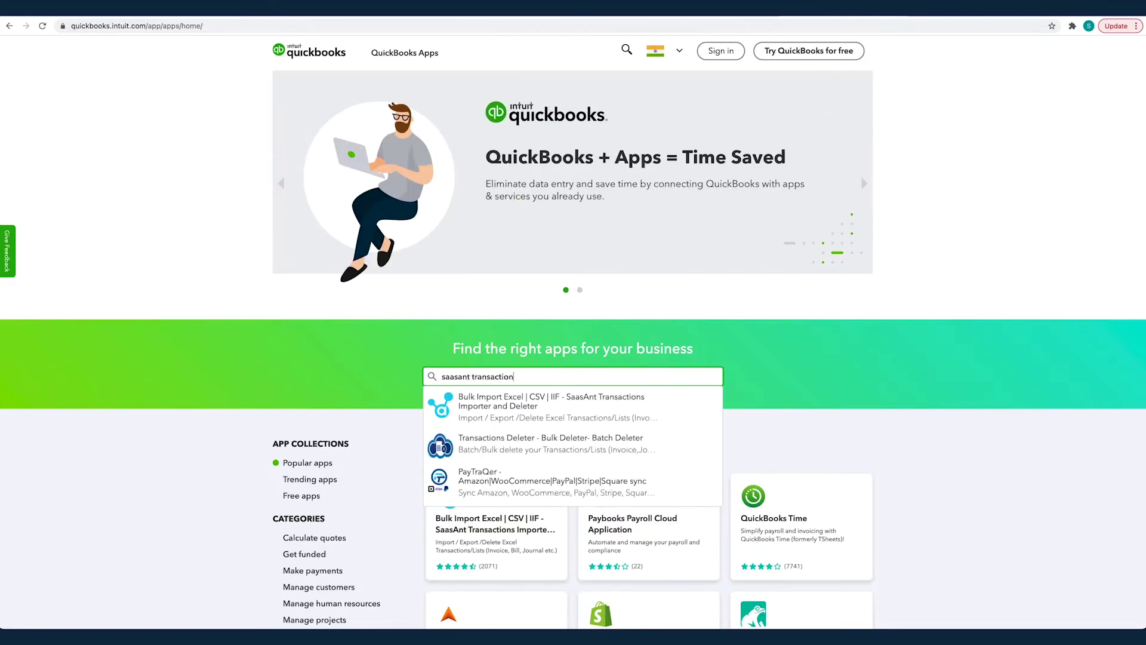
# Step: Open the SaasAnt Transactions Bulk Import Excel app page from QuickBooks Apps
pyautogui.click(517, 405)
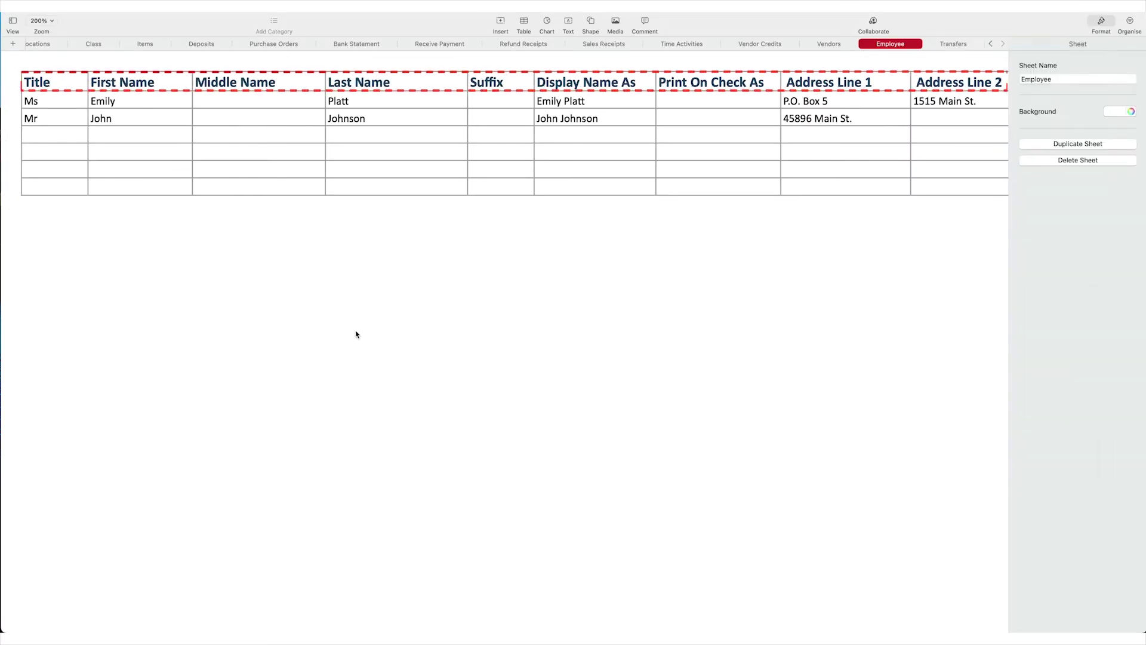
pyautogui.press('Escape')
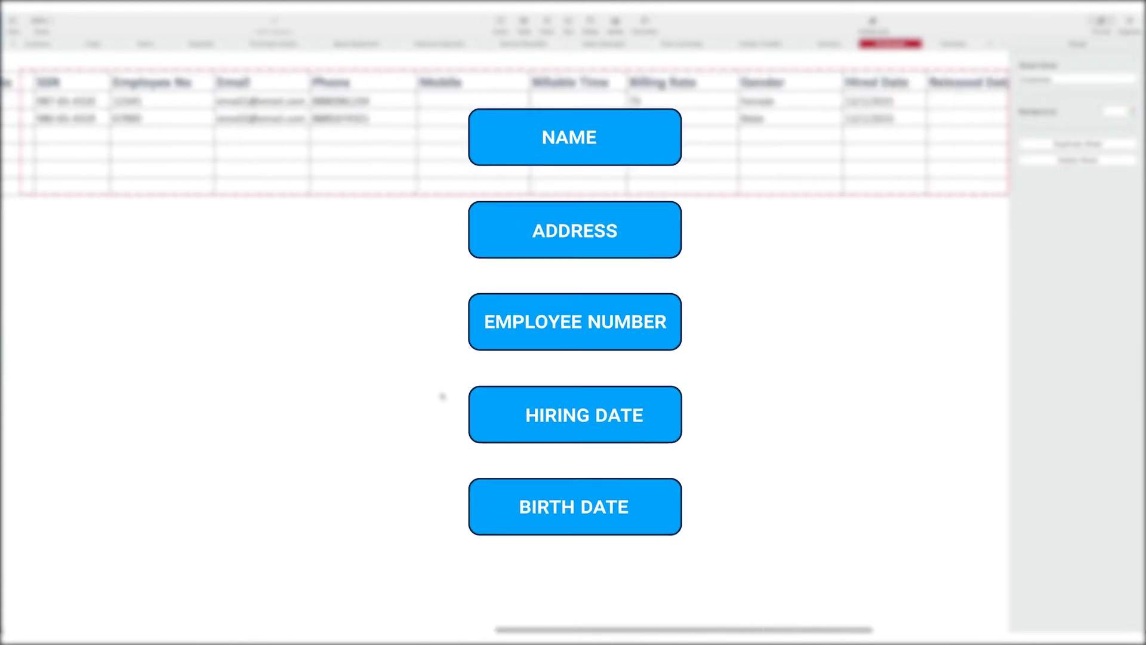
pyautogui.hscroll(-3, 441, 396)
pyautogui.hscroll(-5, 442, 397)
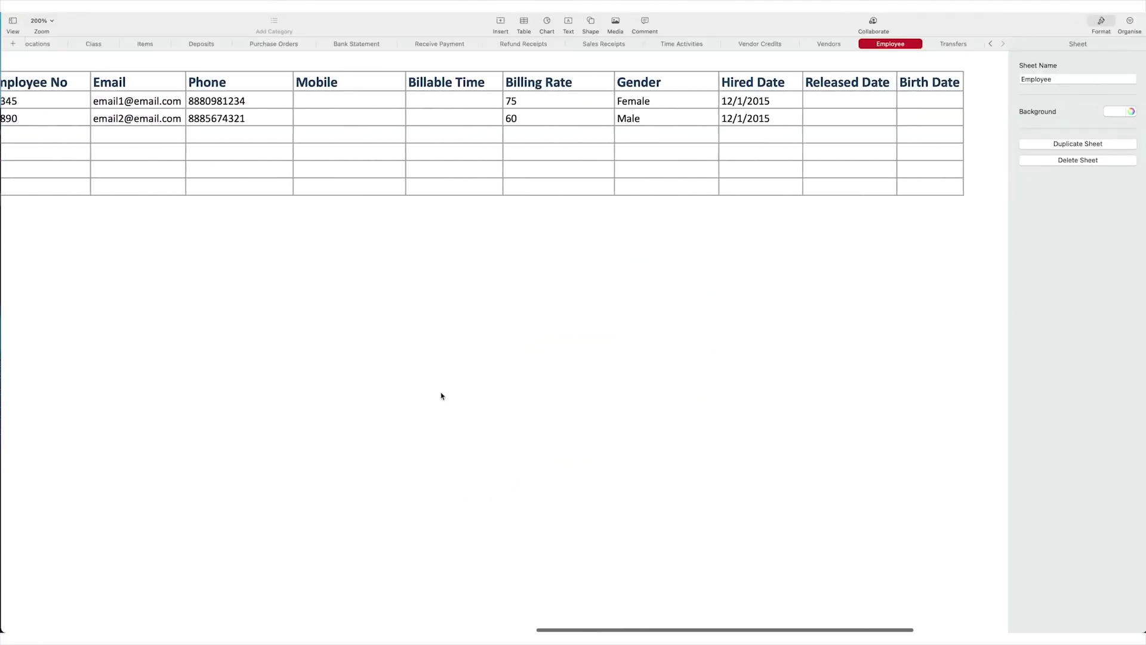
pyautogui.hscroll(-5, 442, 396)
pyautogui.hscroll(-5, 442, 396)
pyautogui.hscroll(-5, 442, 397)
pyautogui.hscroll(-3, 442, 397)
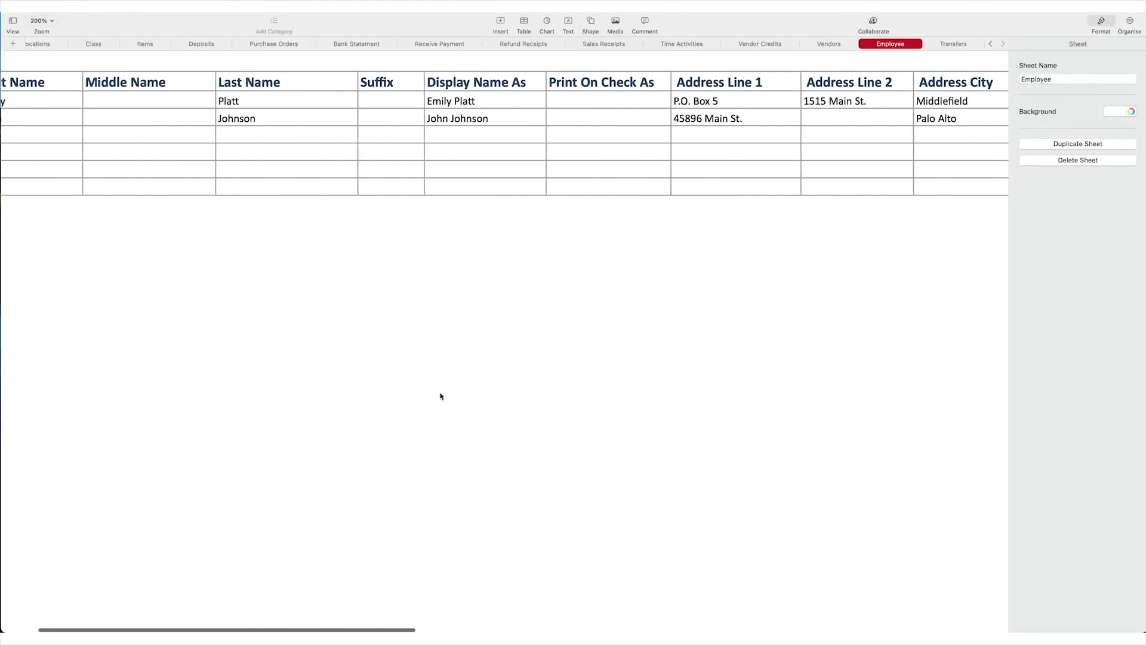
pyautogui.hscroll(-2, 441, 396)
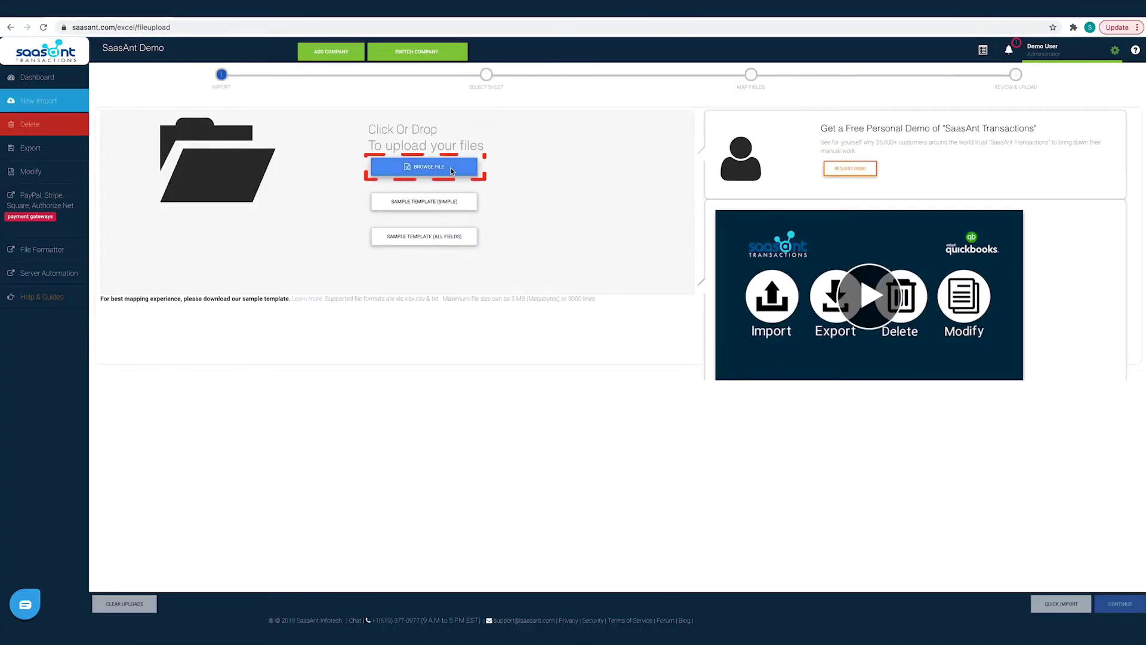
# Step: Upload _Template.xlsx from Demo Excel Files and continue to Select Sheet
pyautogui.click(435, 167)
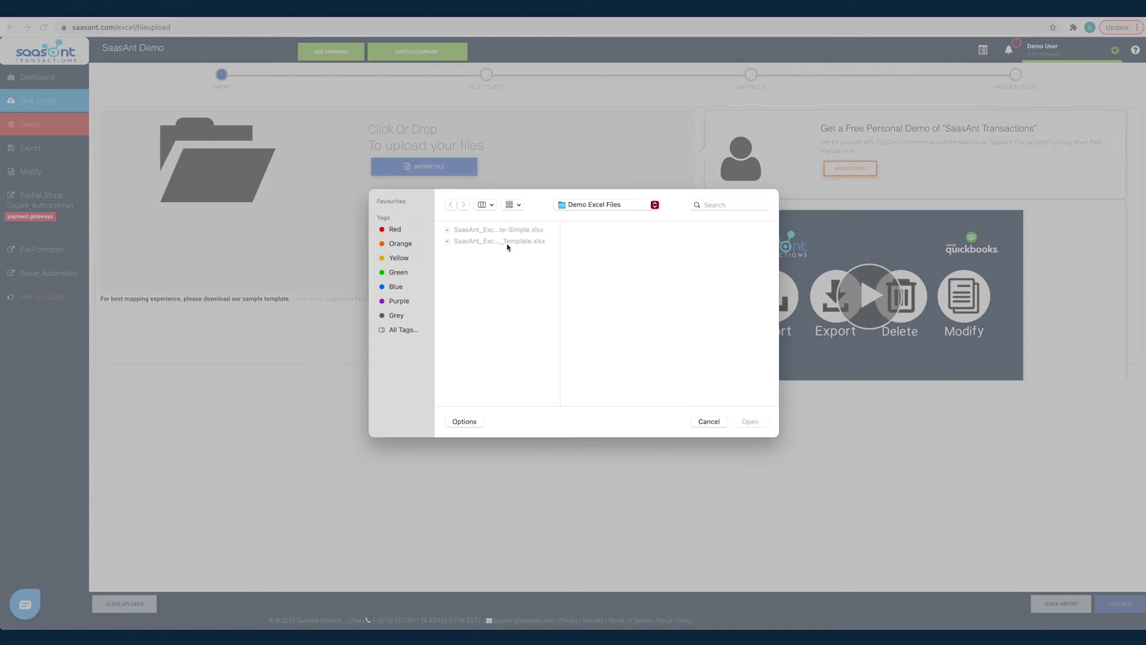
pyautogui.doubleClick(507, 242)
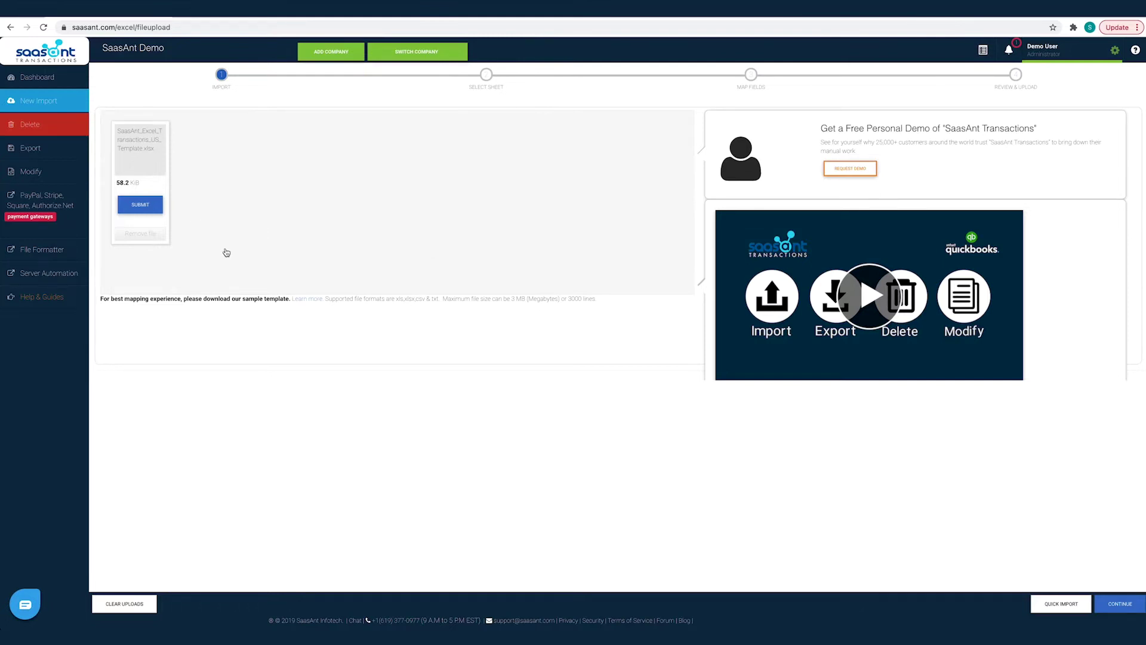
pyautogui.click(1125, 613)
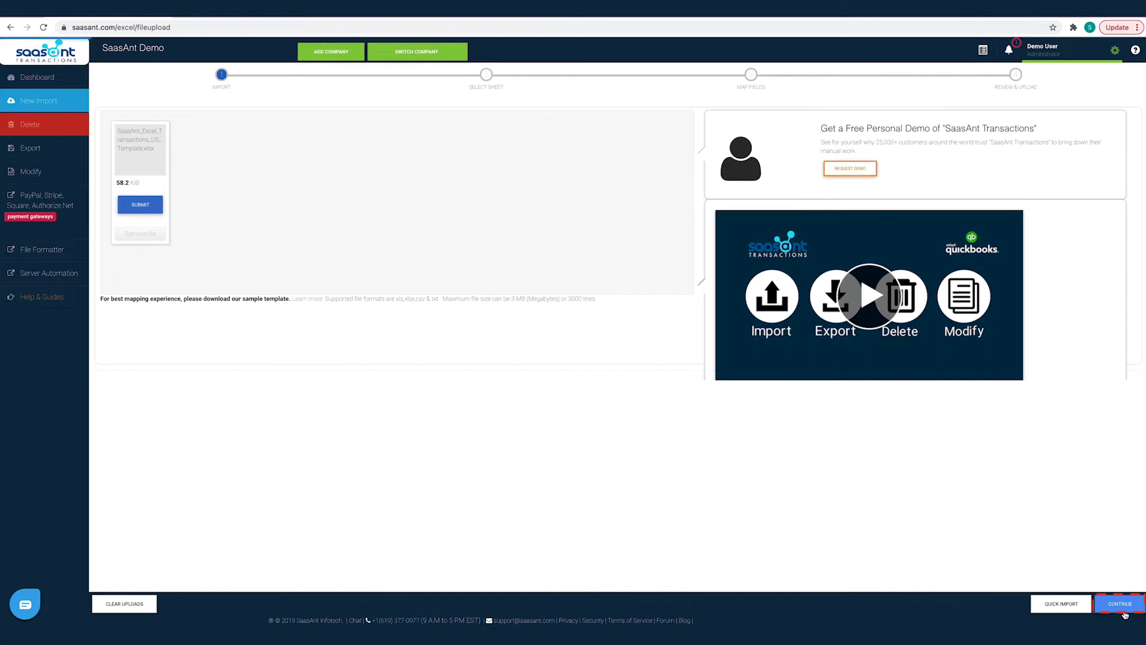
# Step: Select the Employee sheet and the Employees QuickBooks entity
pyautogui.click(585, 154)
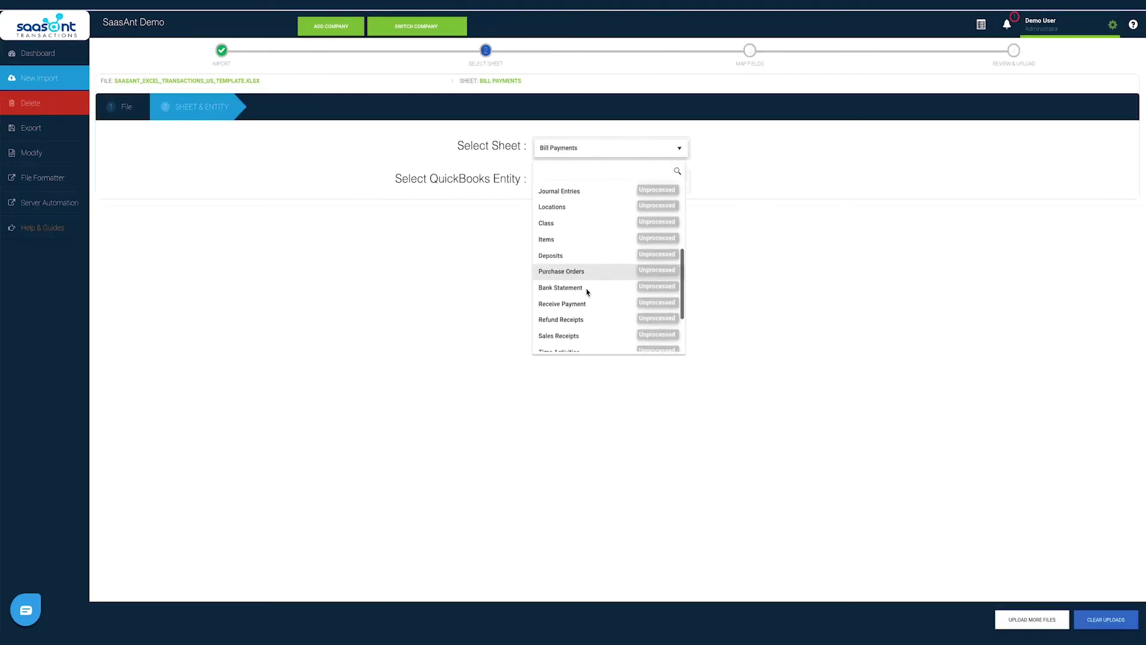
pyautogui.scroll(-2, 583, 341)
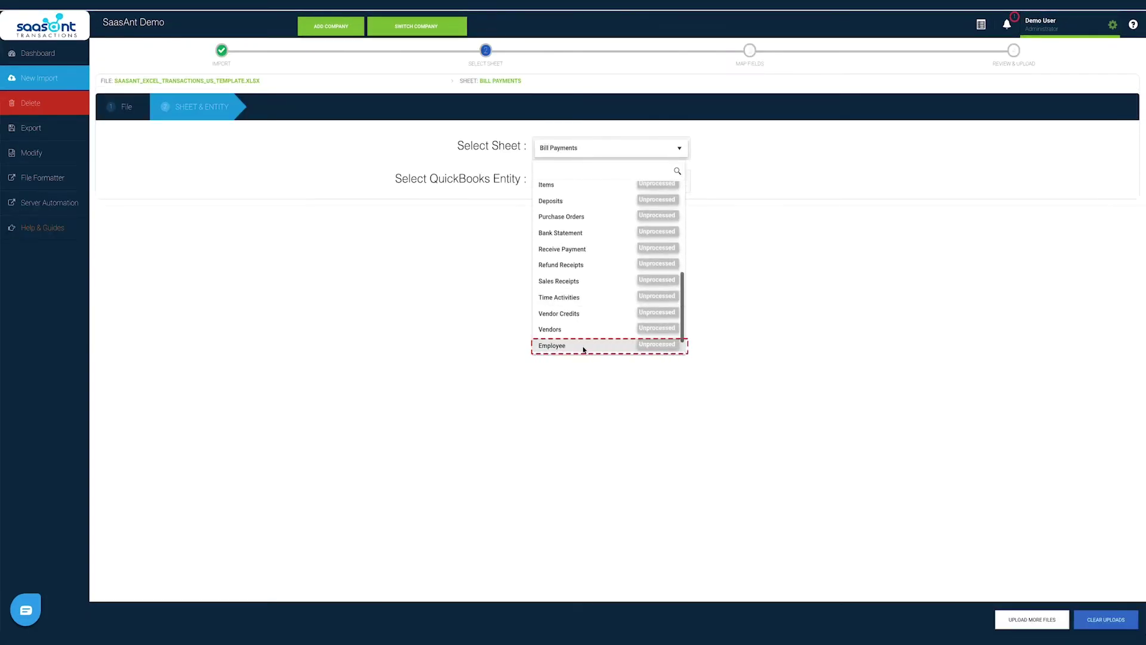
pyautogui.click(583, 347)
pyautogui.click(574, 184)
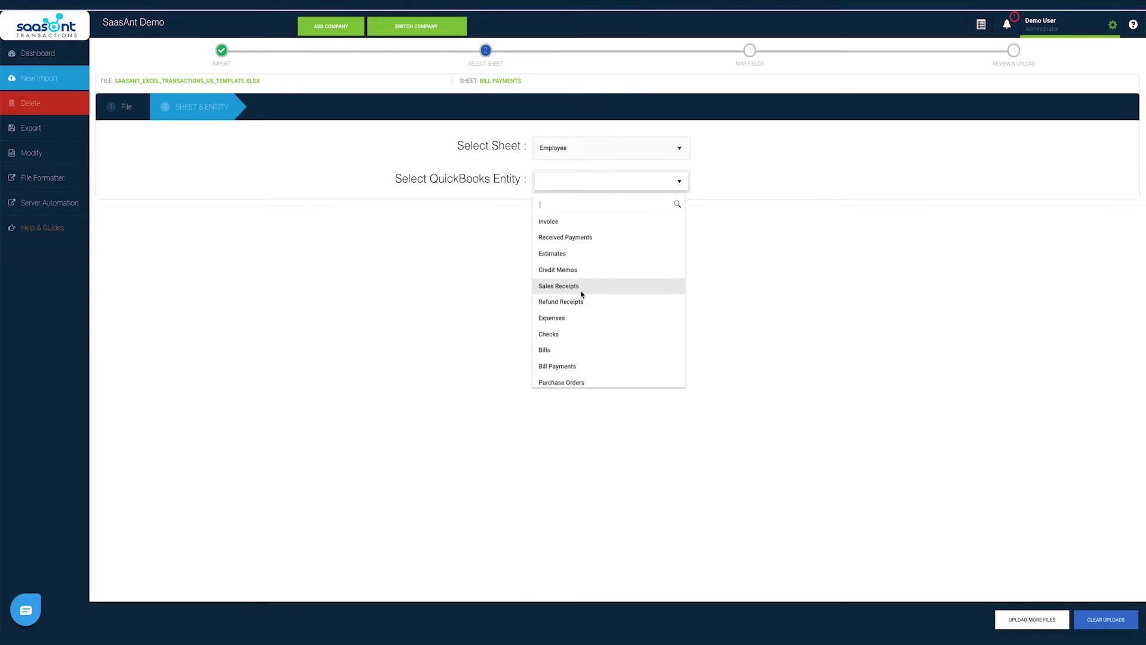
pyautogui.scroll(-3, 580, 314)
pyautogui.scroll(-2, 564, 305)
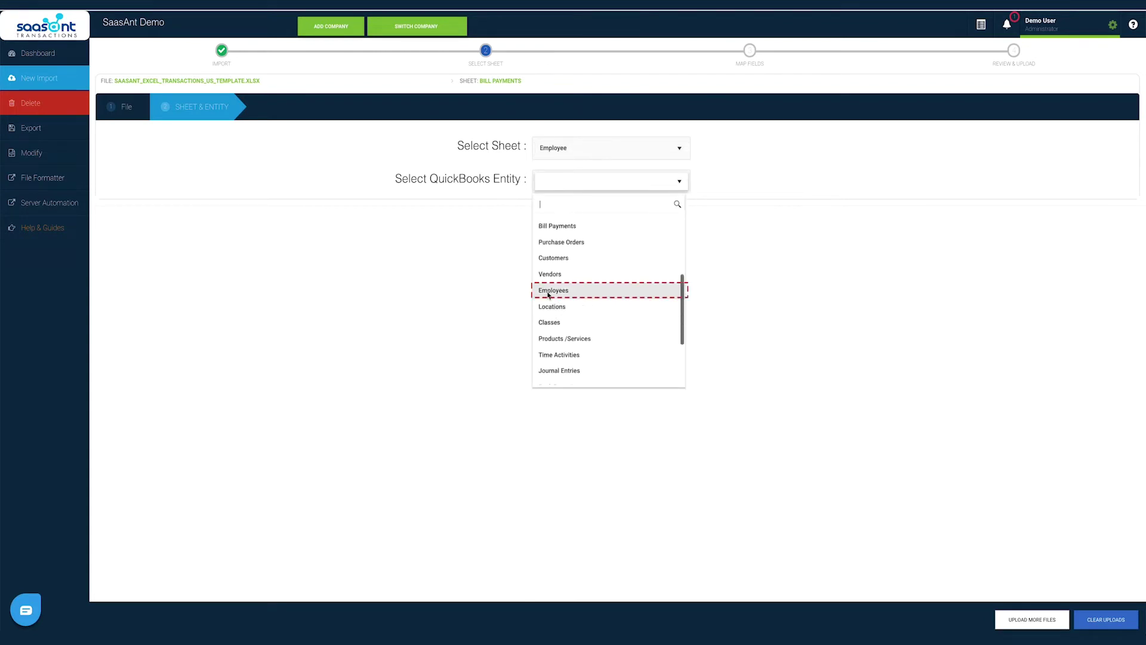
pyautogui.click(553, 291)
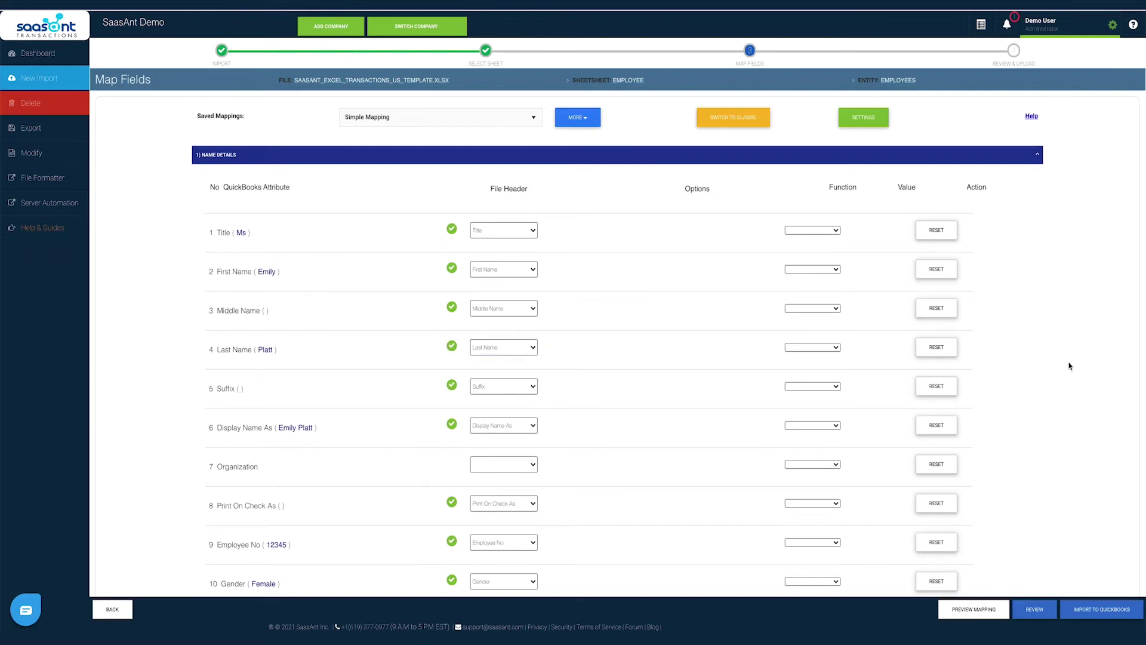
pyautogui.scroll(-2, 1069, 366)
pyautogui.scroll(-1, 1069, 365)
pyautogui.scroll(-1, 1070, 366)
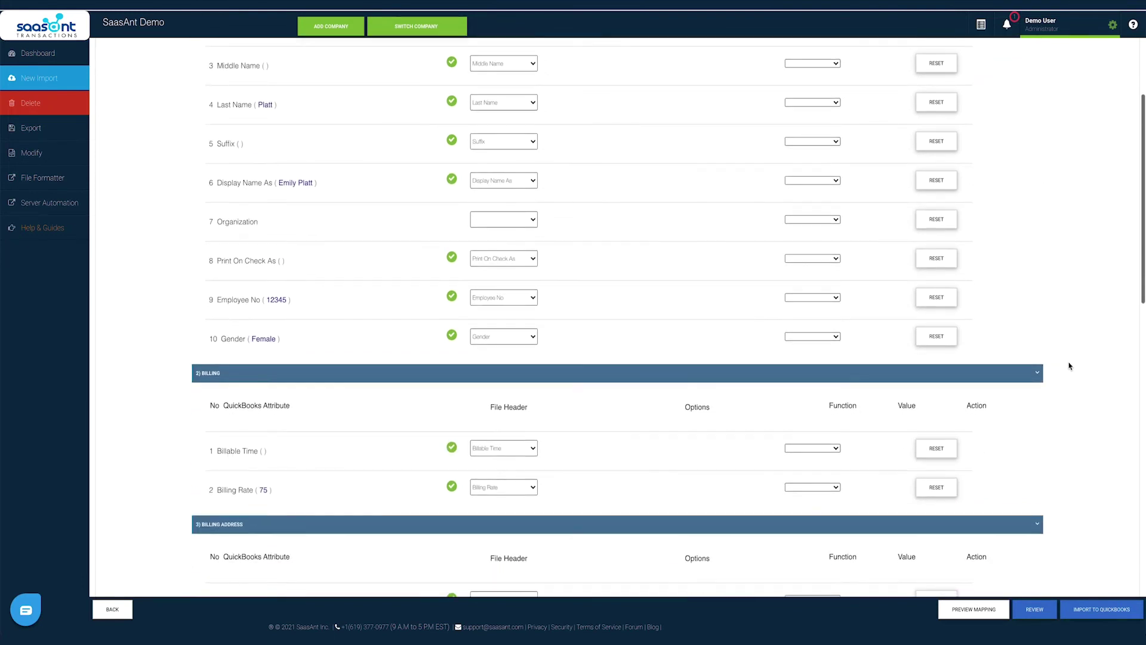
pyautogui.scroll(-3, 1070, 366)
pyautogui.scroll(-4, 1070, 365)
pyautogui.scroll(-5, 1075, 397)
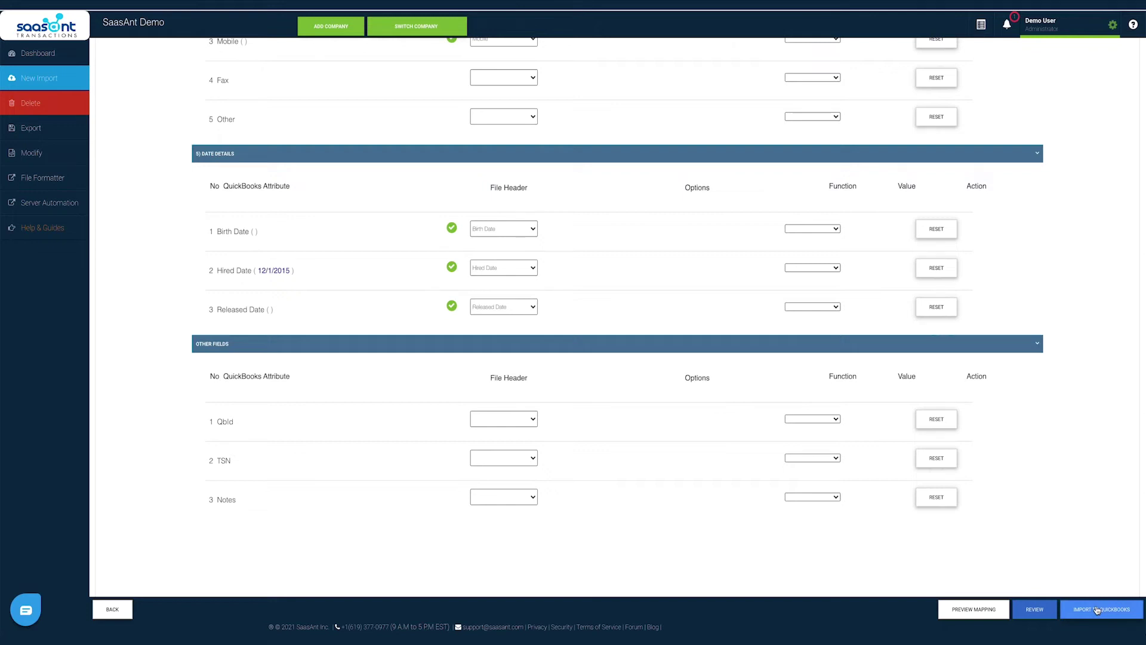
# Step: Preview how the mapped columns, including dates, fill the employee form
pyautogui.click(984, 610)
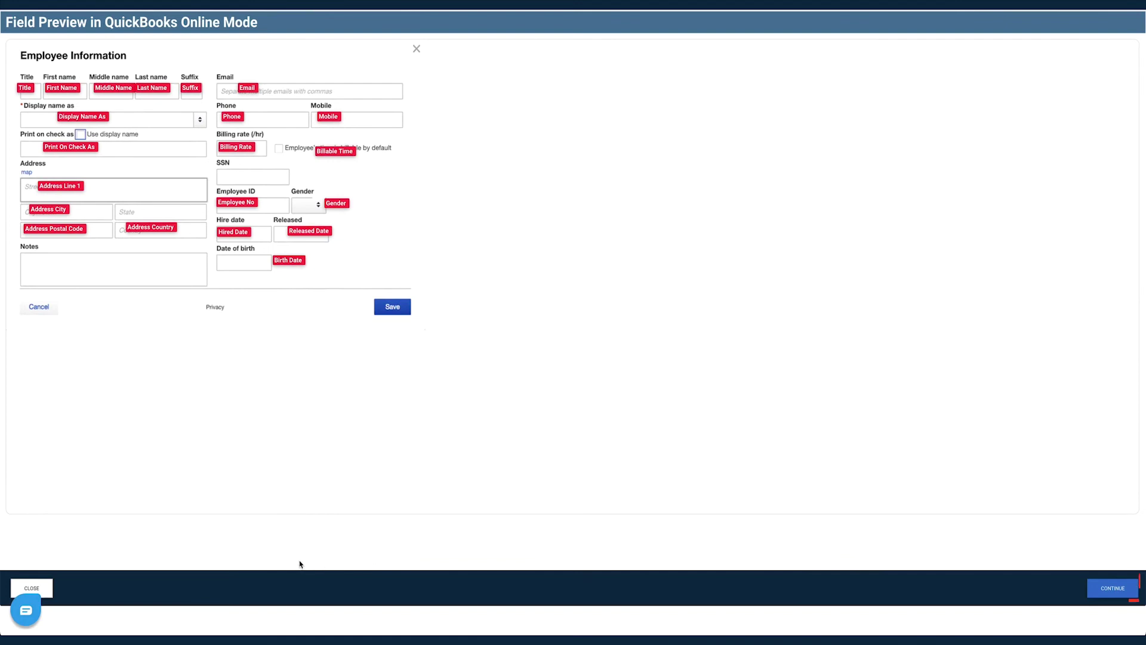
pyautogui.click(48, 588)
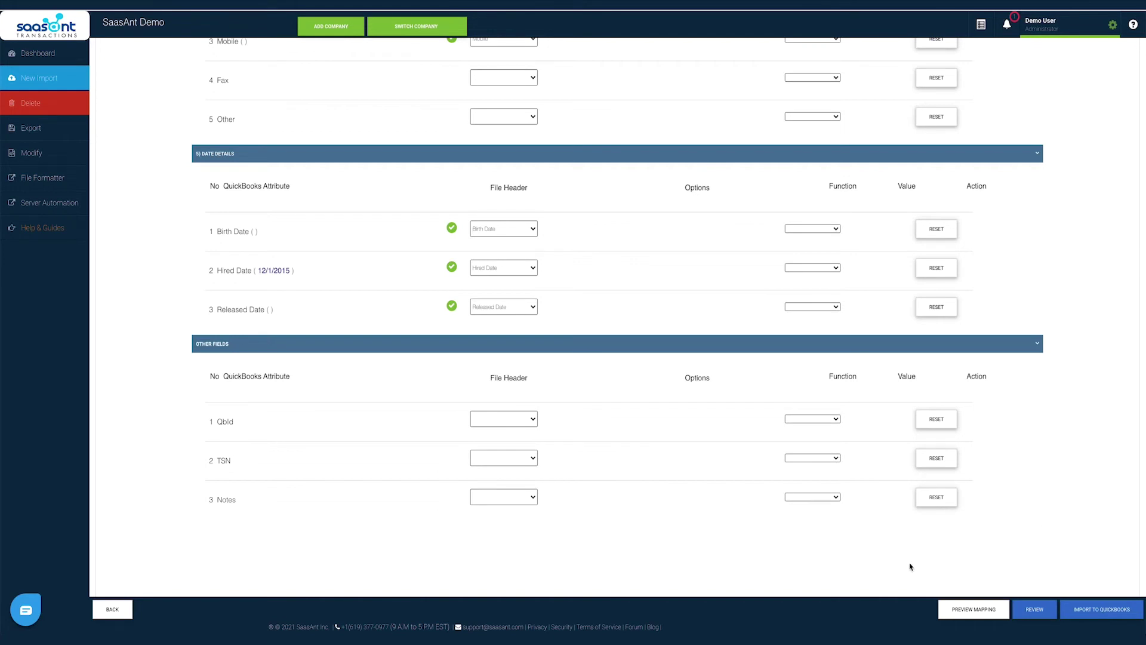
pyautogui.click(1034, 610)
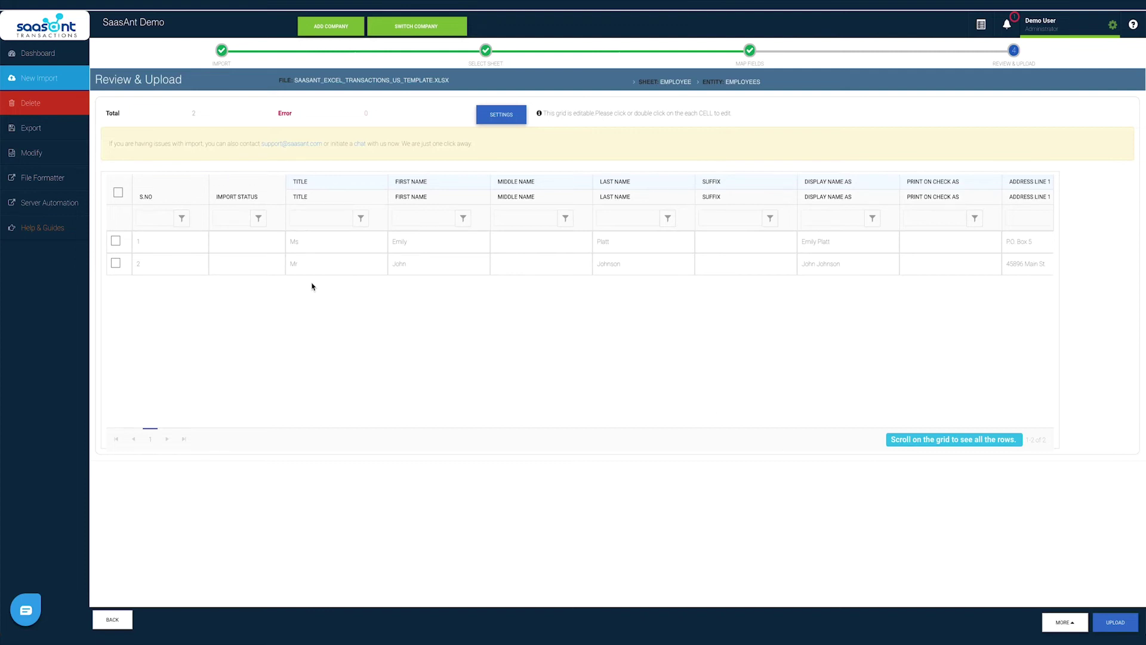
# Step: Select both employee rows and upload them to QuickBooks
pyautogui.click(394, 251)
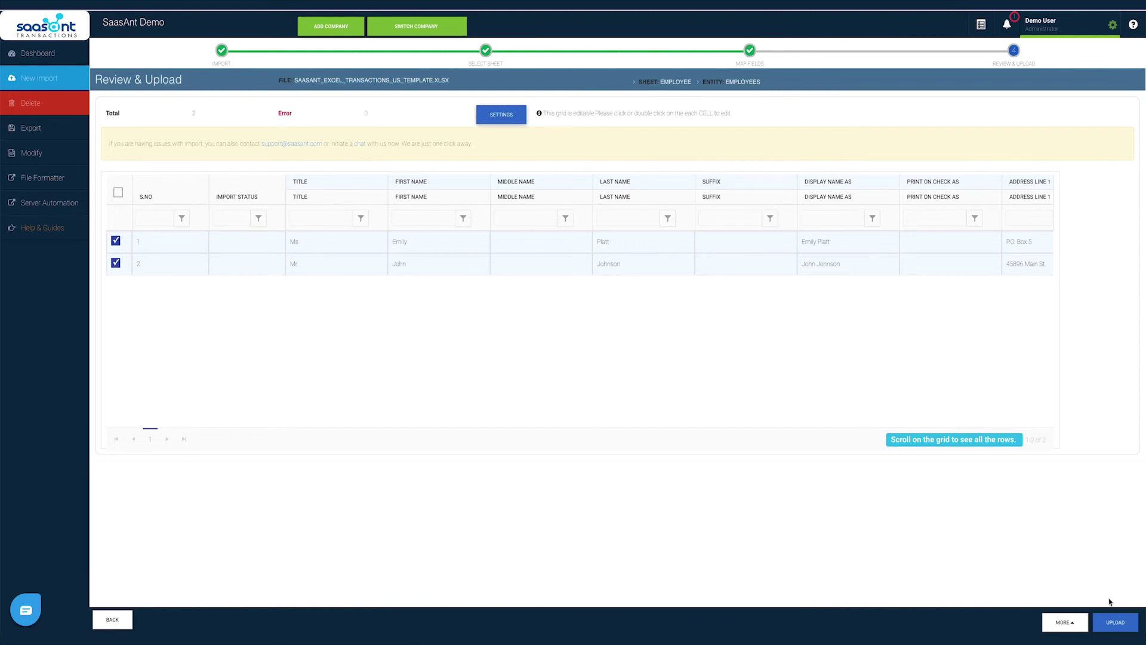
pyautogui.click(1117, 621)
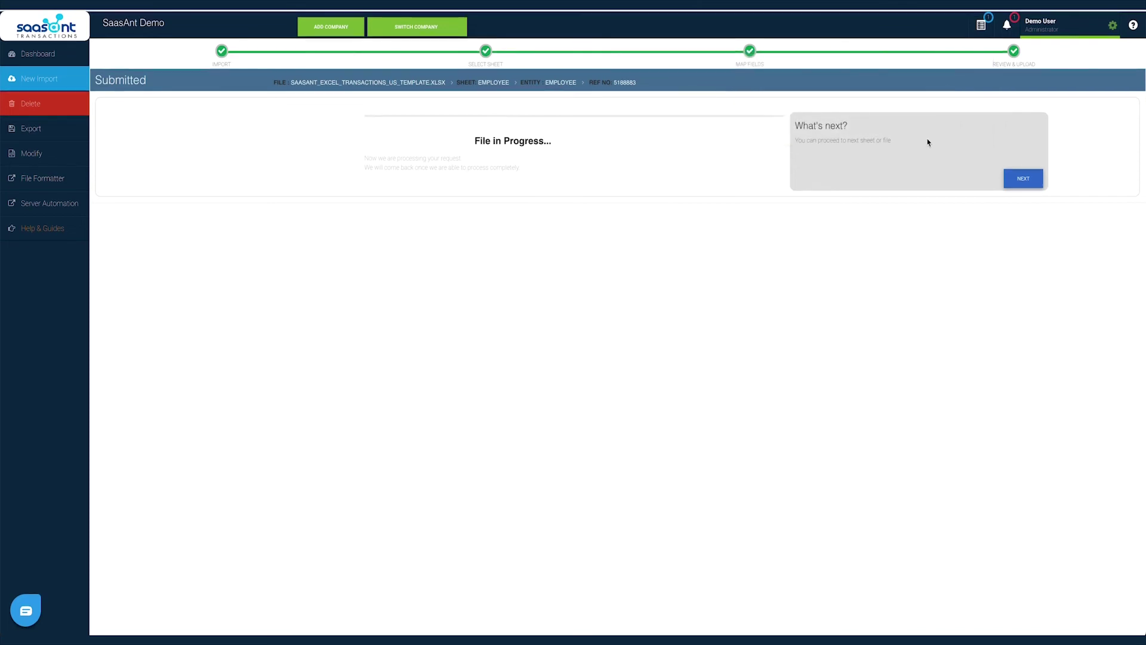
# Step: Show the Employee(Employee) import's Success Records from the import history
pyautogui.click(982, 24)
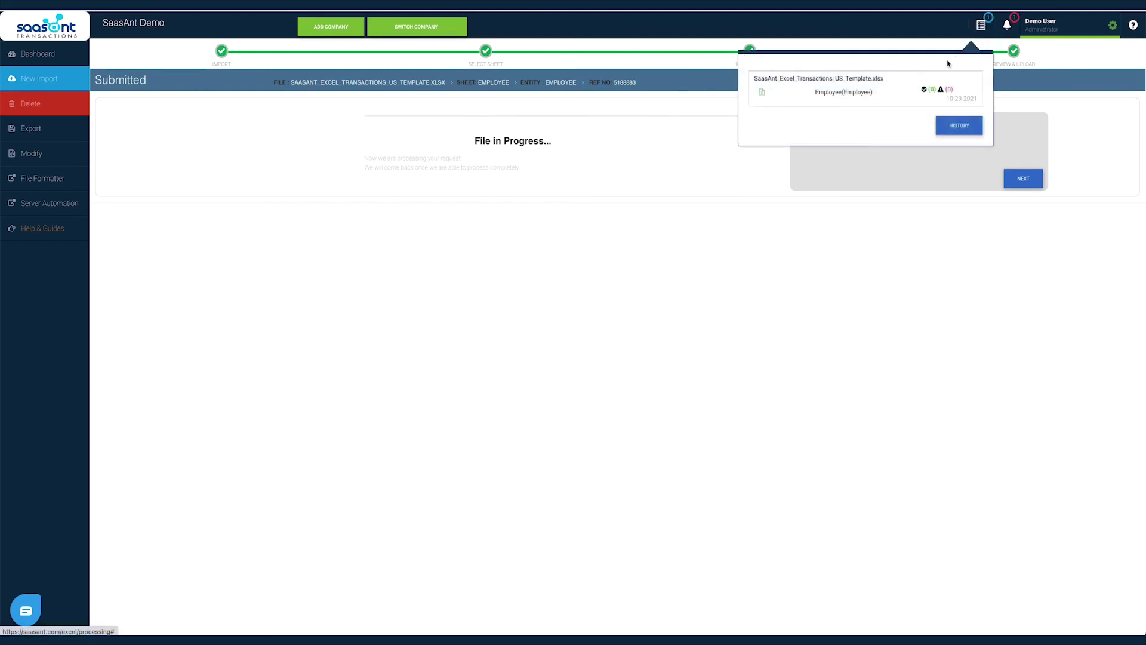
pyautogui.click(873, 94)
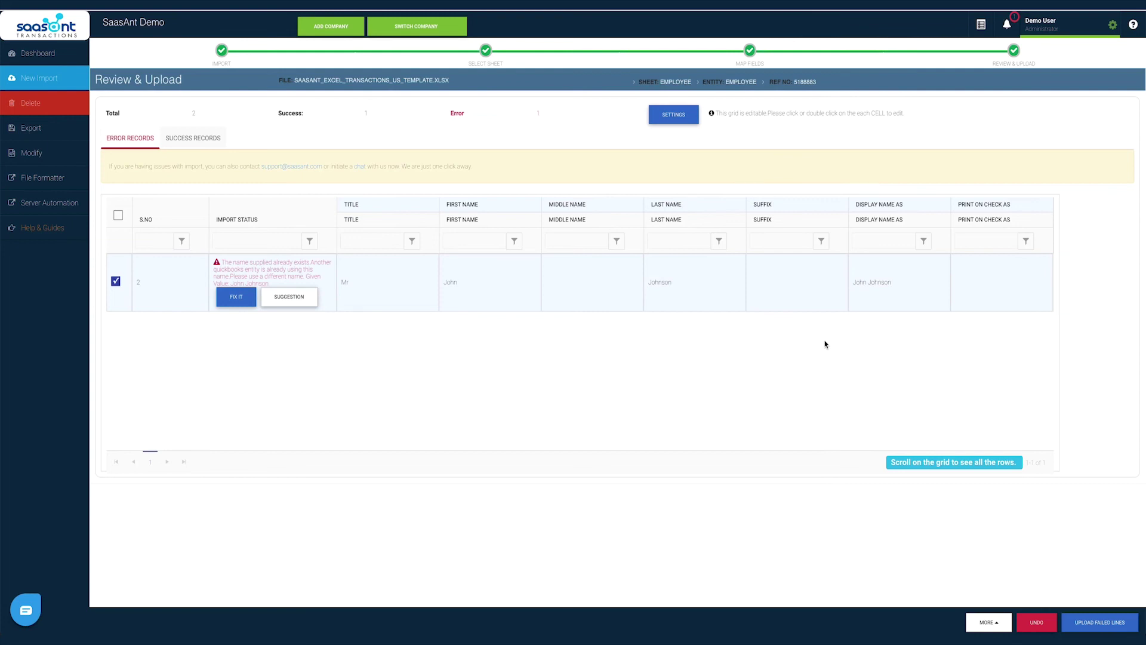
pyautogui.click(197, 140)
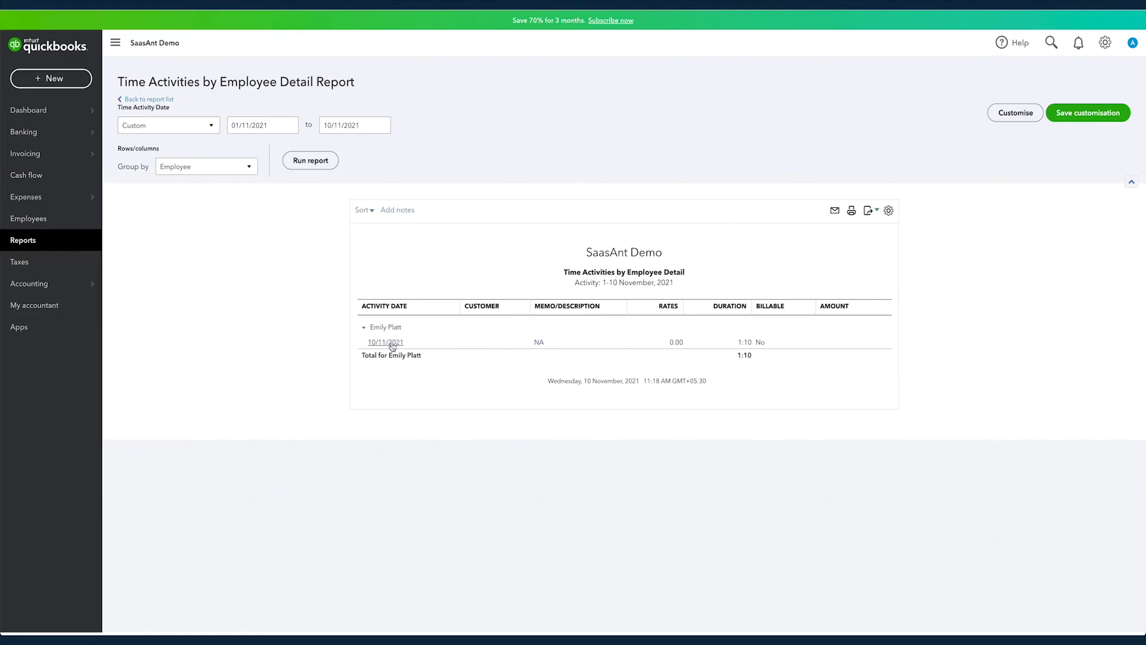
pyautogui.click(386, 342)
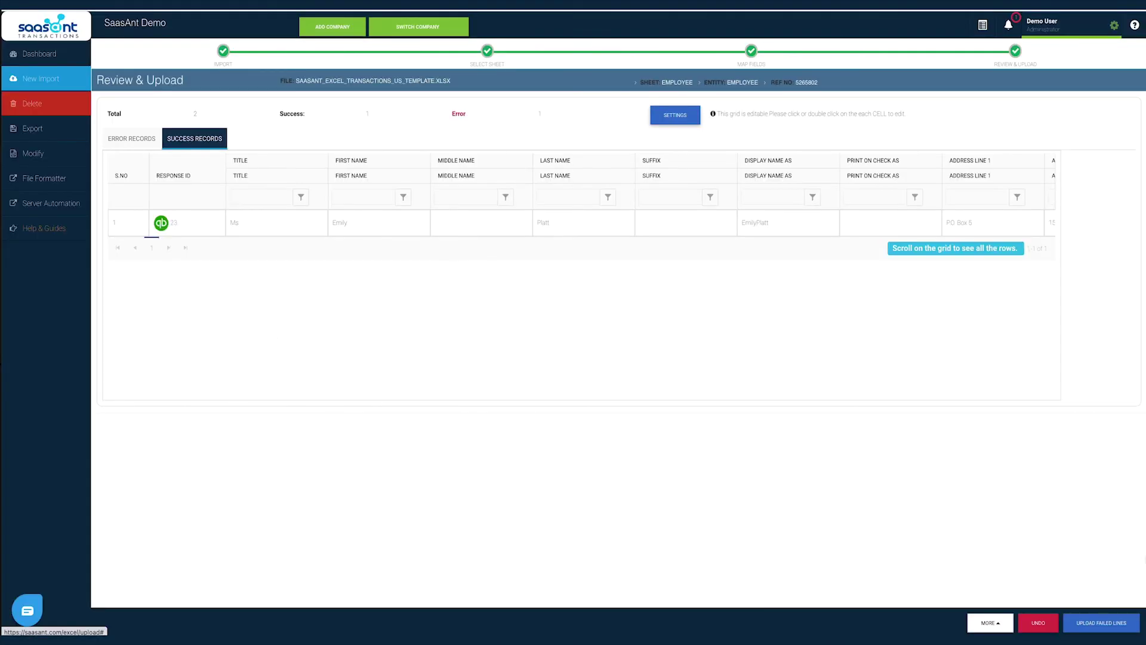
# Step: Undo the import, selecting all records and confirming their deletion
pyautogui.click(1038, 622)
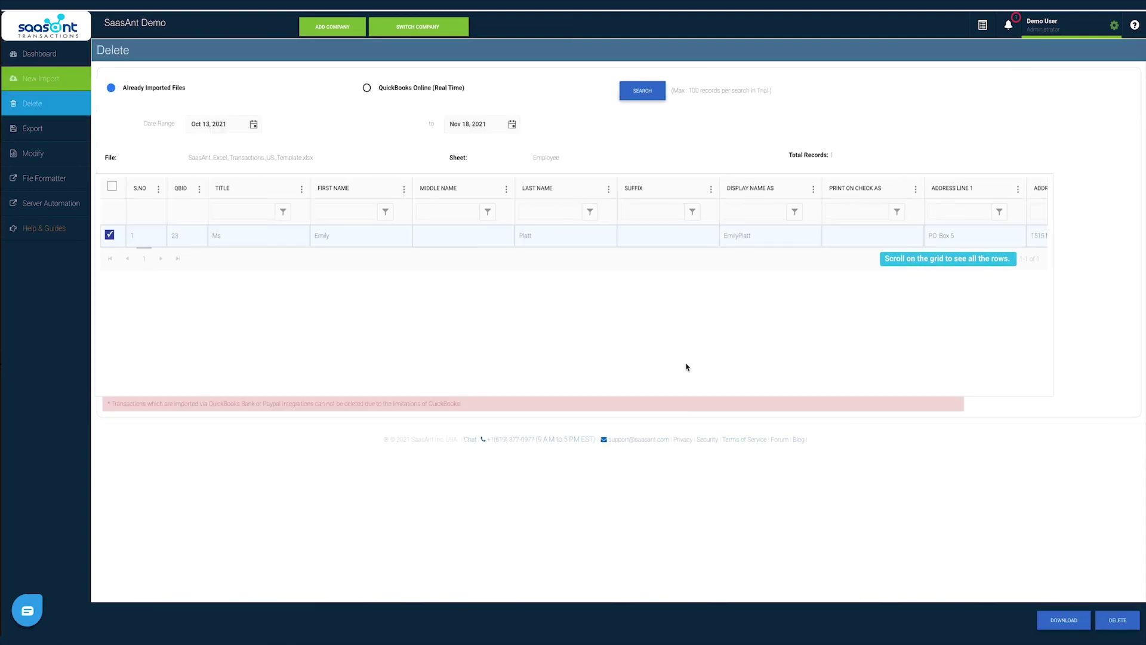
pyautogui.click(114, 187)
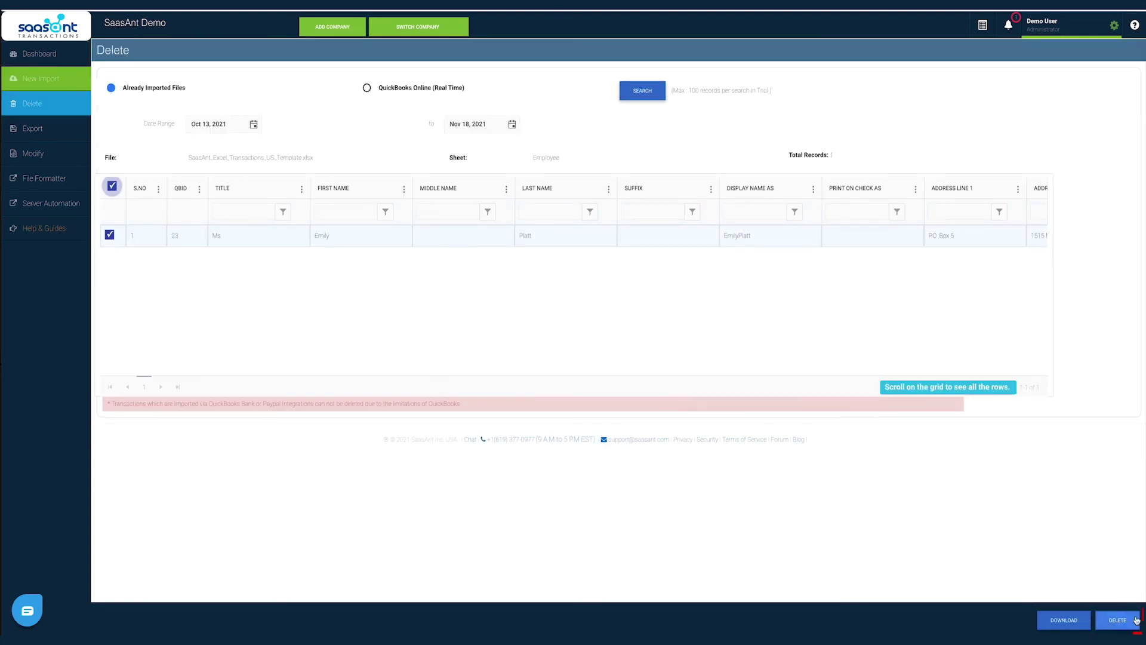
pyautogui.click(1118, 619)
pyautogui.click(598, 393)
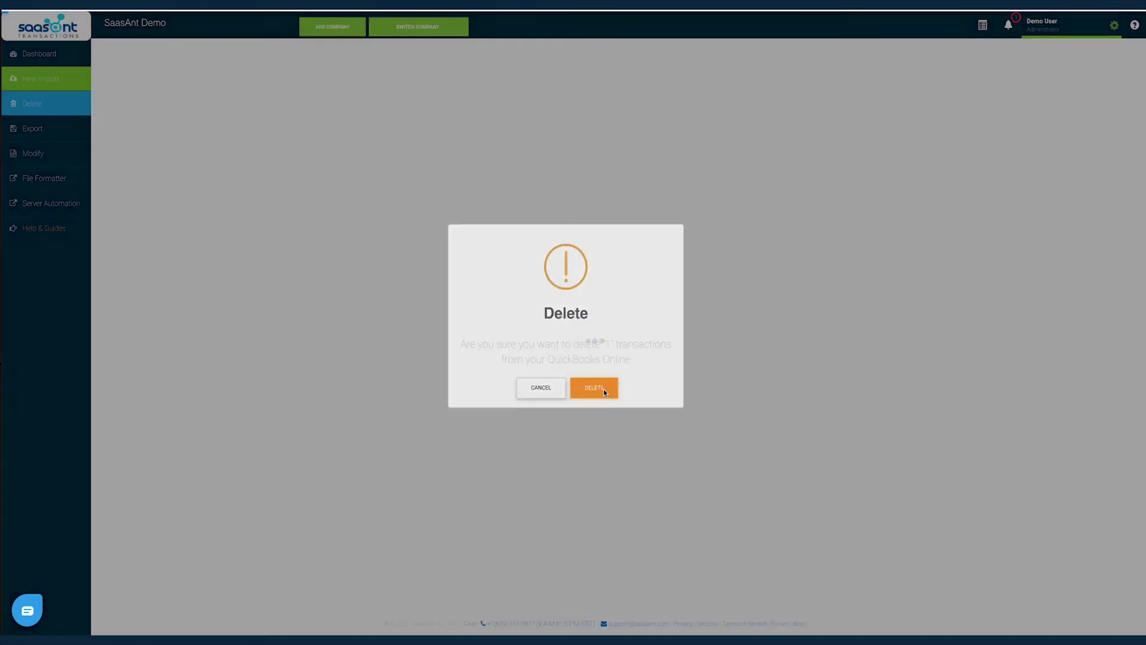